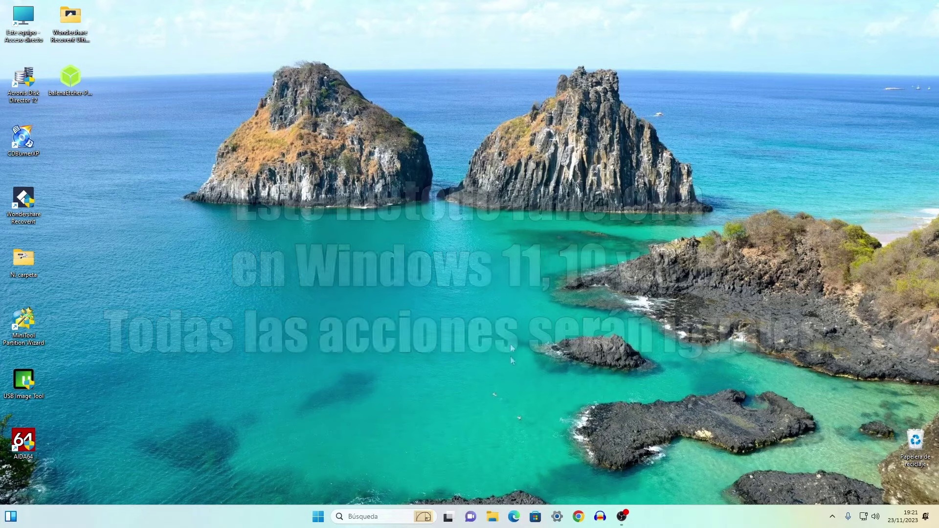
# Examine the drives under Este equipo and the files stored on drive D:, and close File Explorer
pyautogui.click(492, 517)
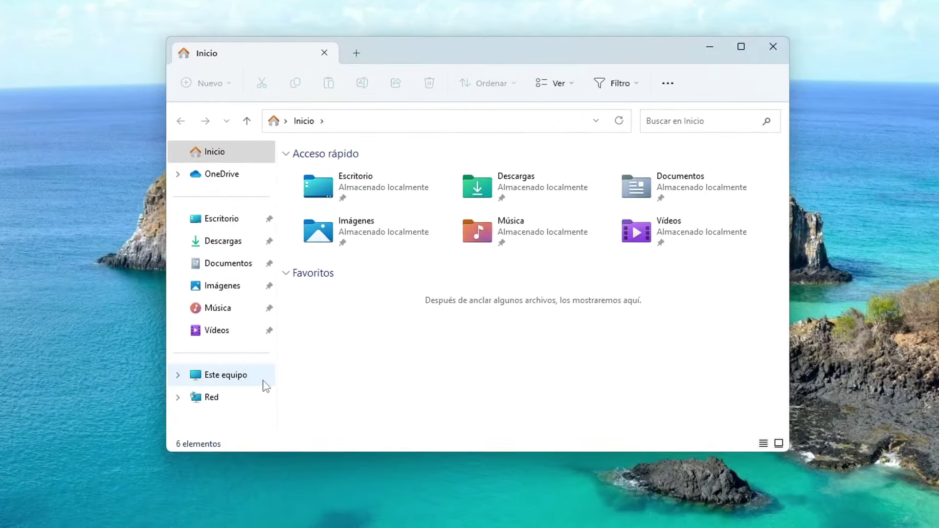
pyautogui.click(264, 381)
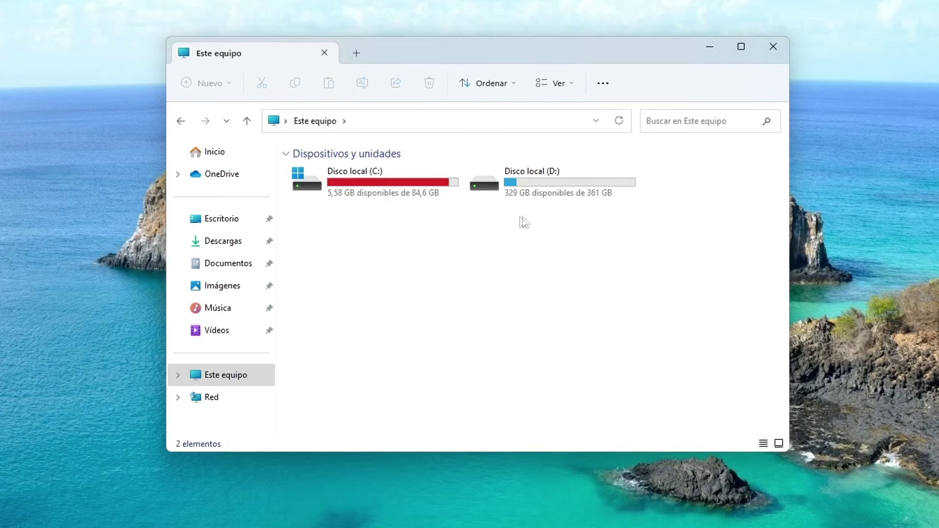
pyautogui.click(563, 189)
pyautogui.doubleClick(564, 189)
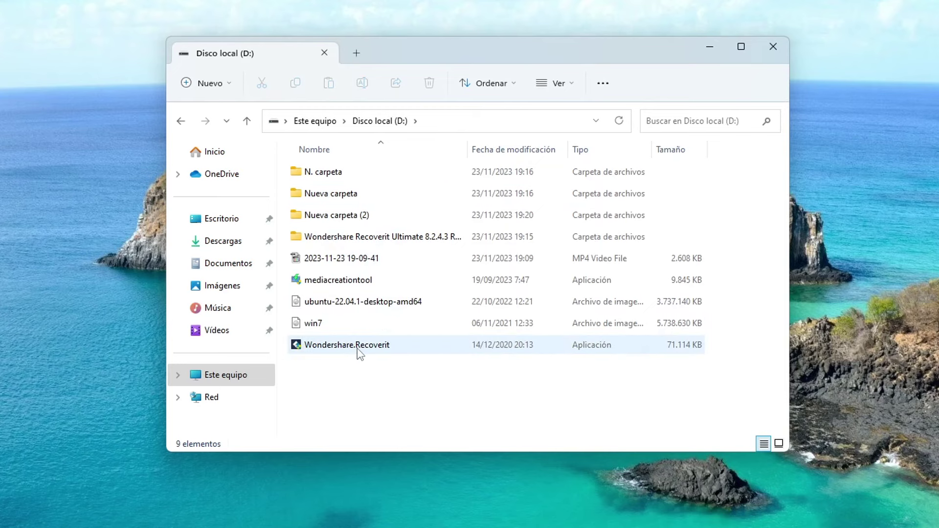
pyautogui.click(268, 383)
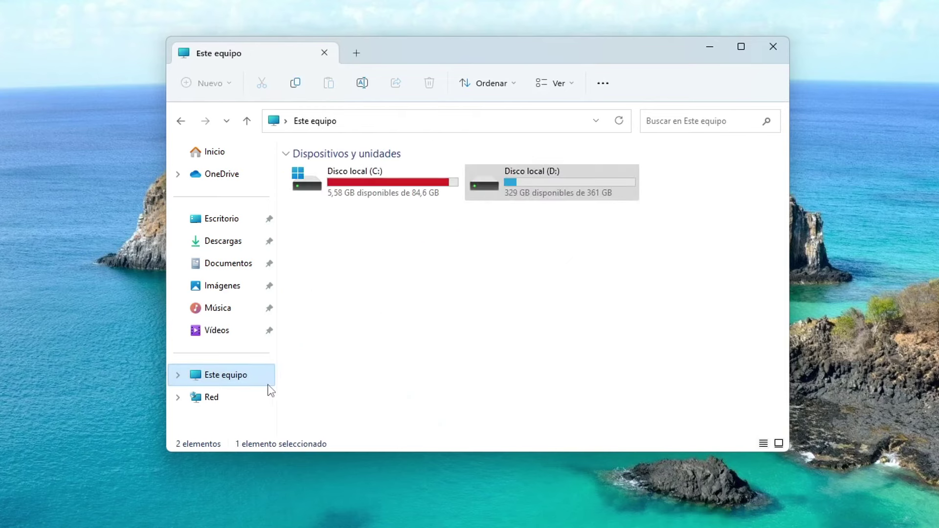
pyautogui.click(486, 225)
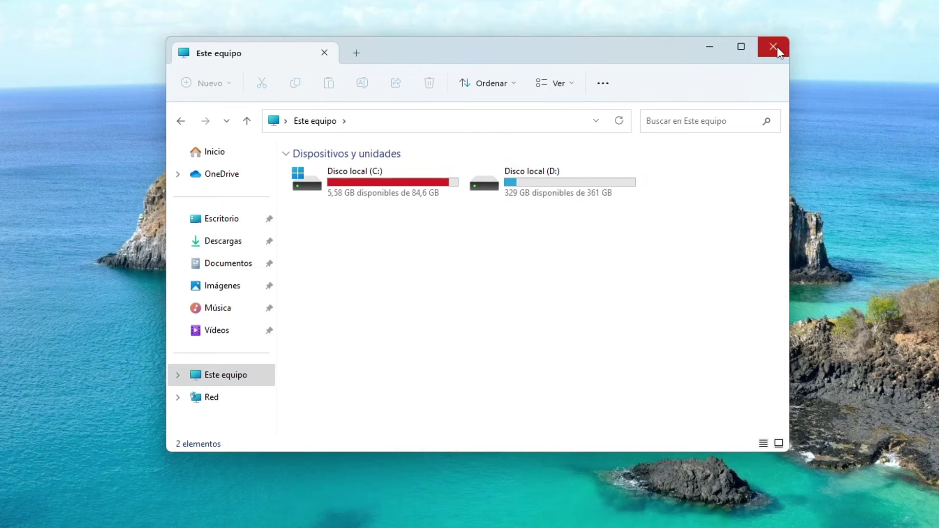
pyautogui.click(777, 49)
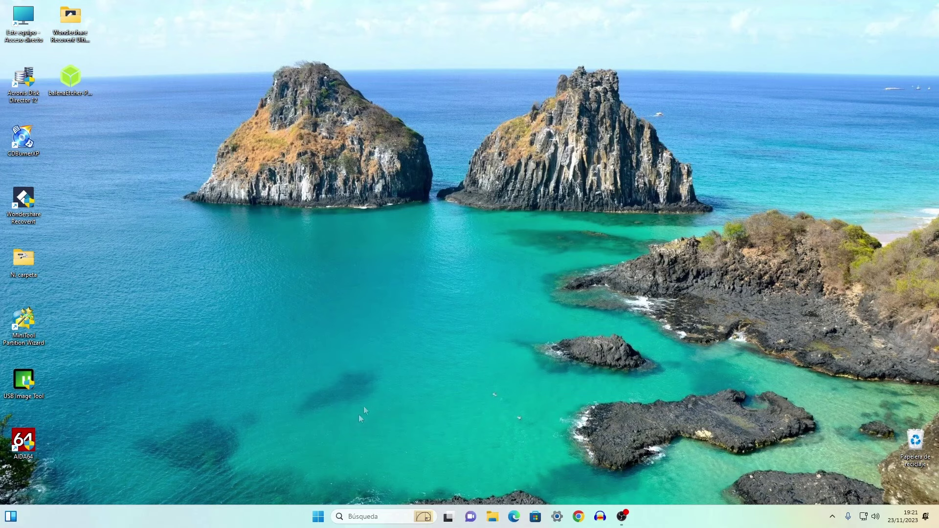
# Open Disk Management in a widened window and check whether volume C: can be extended
pyautogui.rightClick(318, 517)
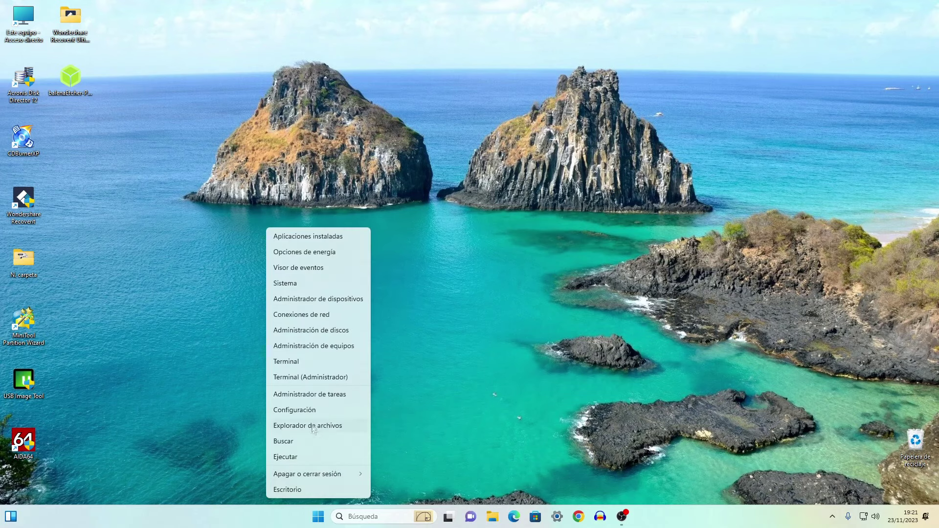
pyautogui.click(359, 333)
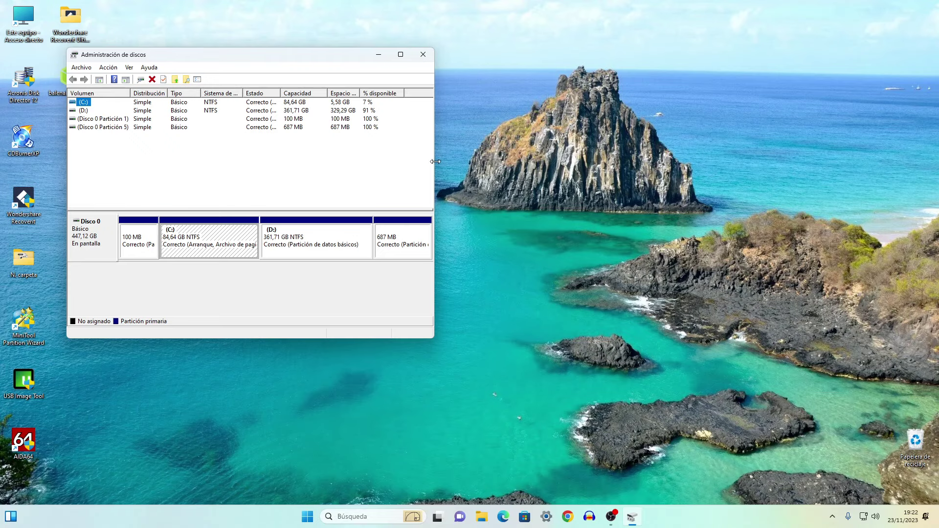
pyautogui.moveTo(434, 163); pyautogui.dragTo(618, 163)
pyautogui.moveTo(330, 59); pyautogui.dragTo(453, 75)
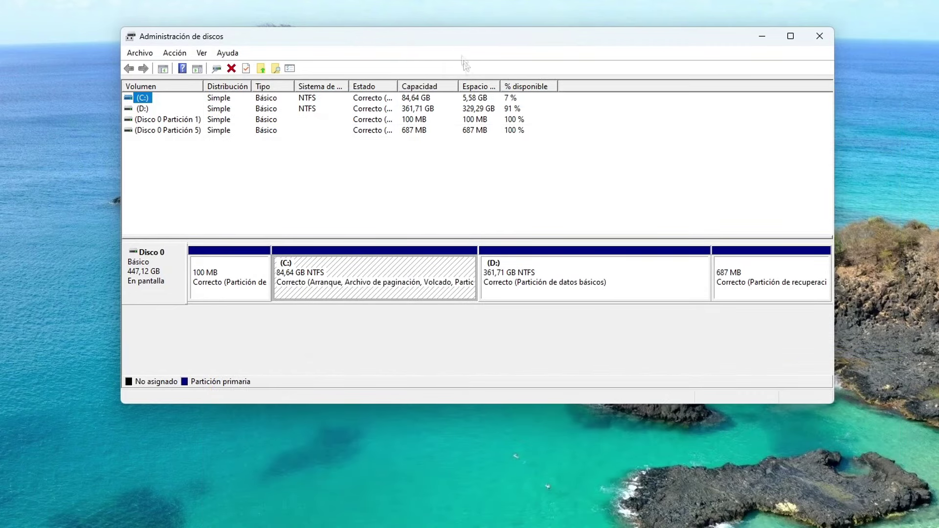
pyautogui.rightClick(418, 277)
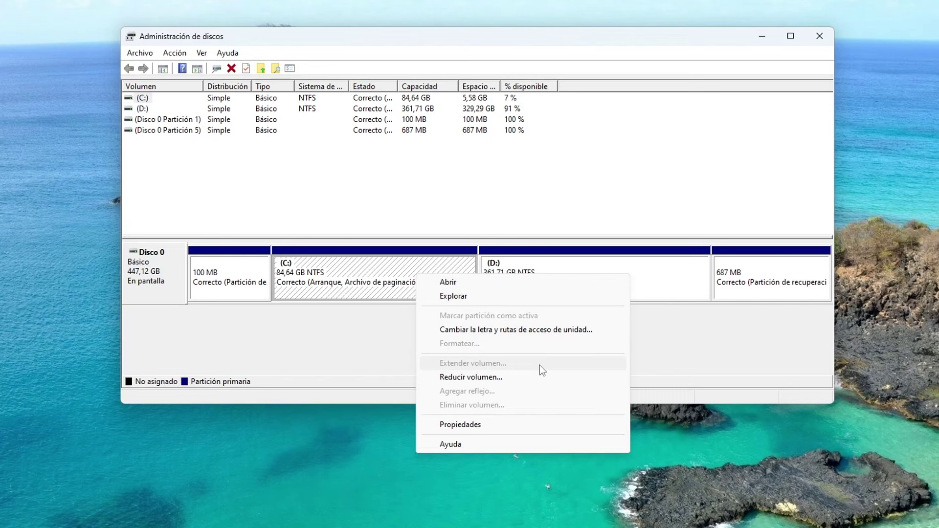
pyautogui.click(717, 324)
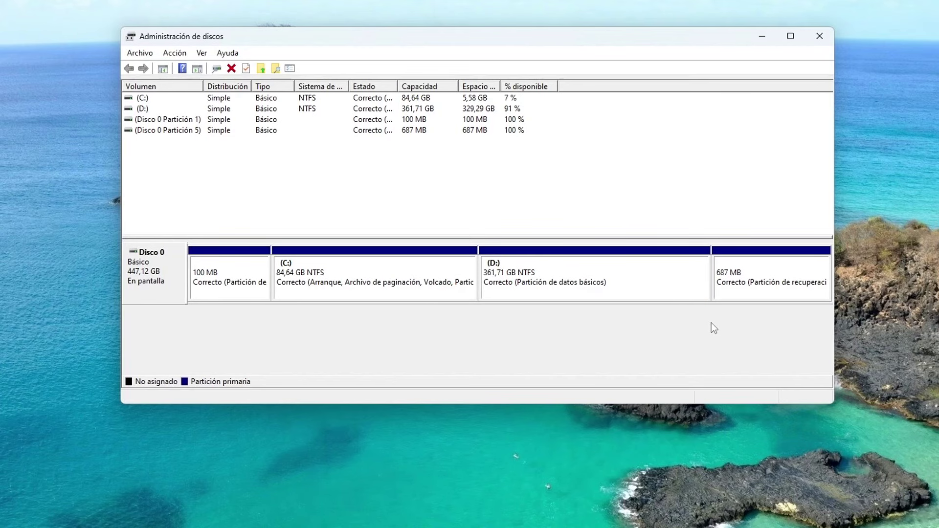
# Shrink volume D: by 150000 MB
pyautogui.rightClick(636, 272)
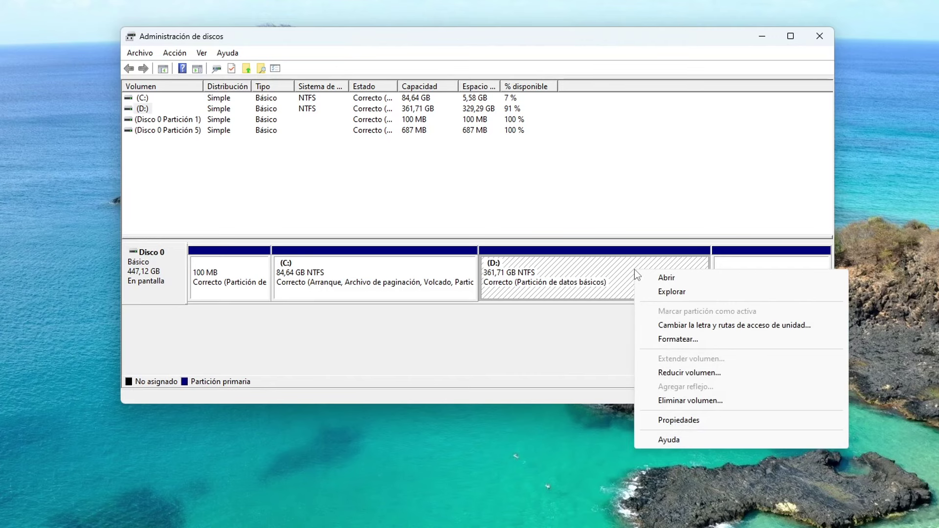
pyautogui.click(730, 377)
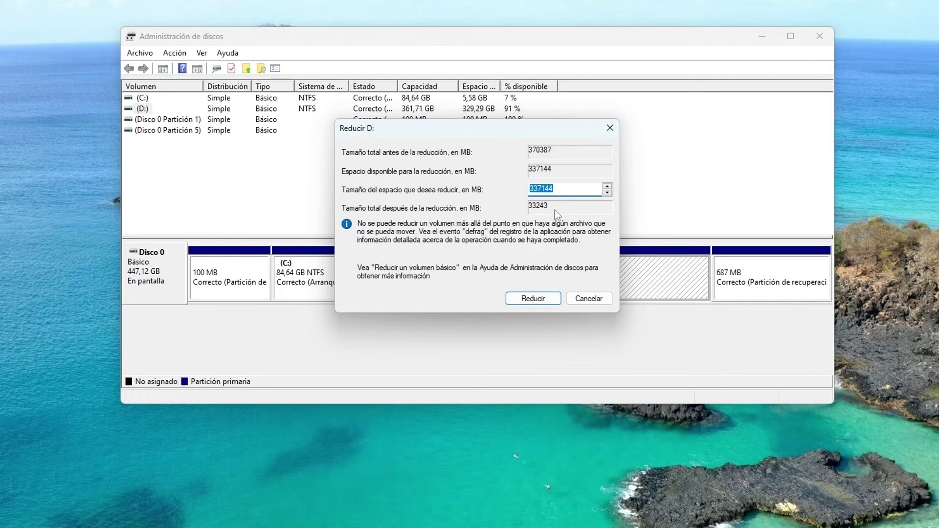
pyautogui.press('BackSpace')
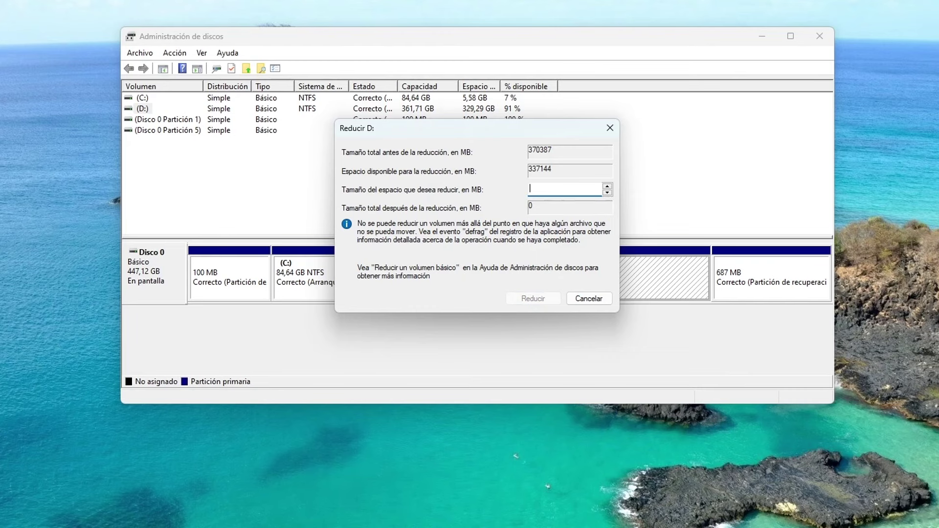
pyautogui.write('150000')
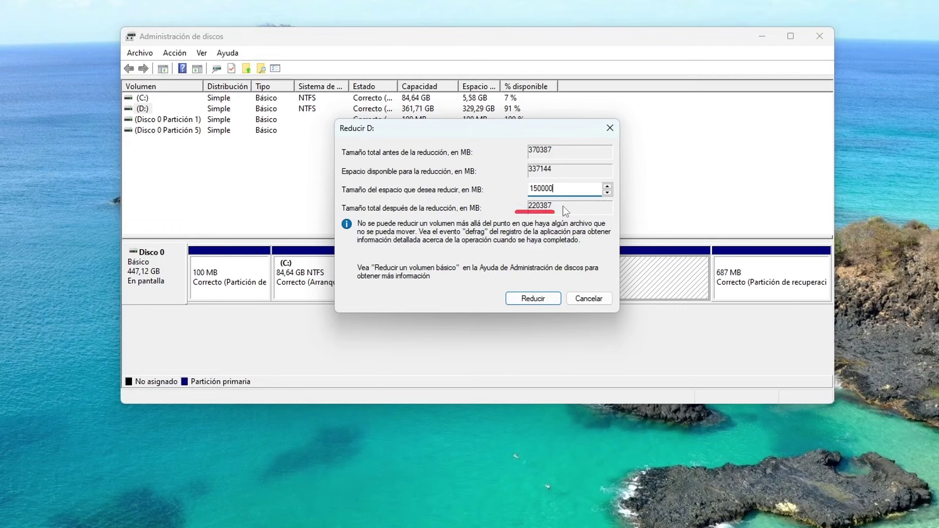
pyautogui.click(543, 299)
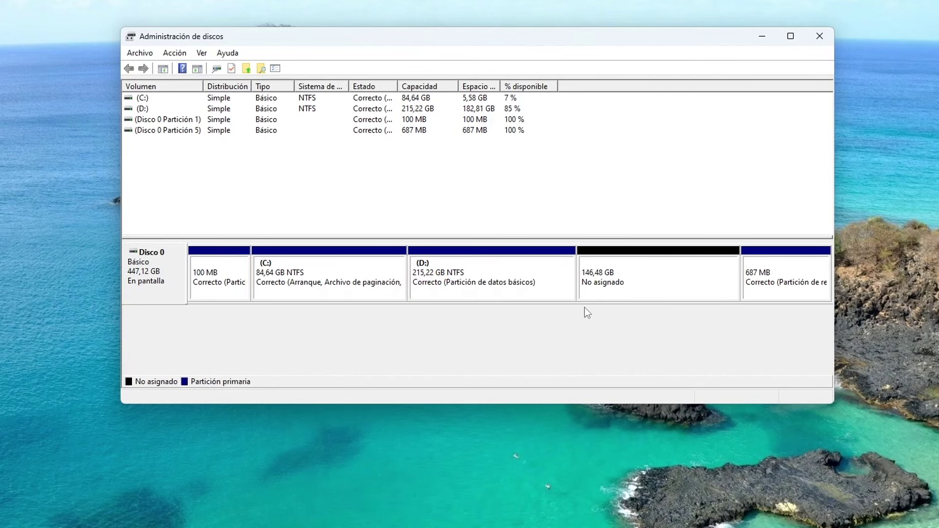
# Create a 149999 MB simple volume in the unallocated space, quick-formatted as NTFS with letter E and label Nuevo vol, and close Disk Management
pyautogui.rightClick(656, 274)
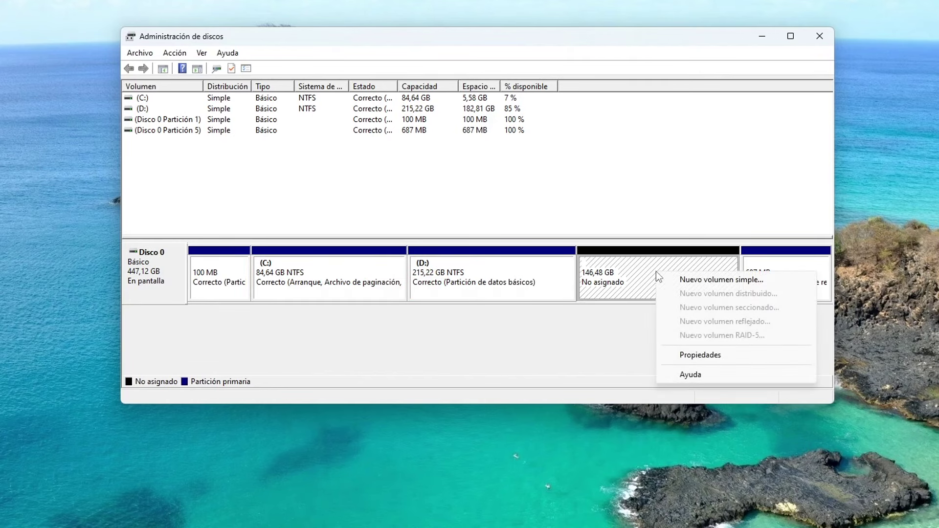
pyautogui.click(774, 281)
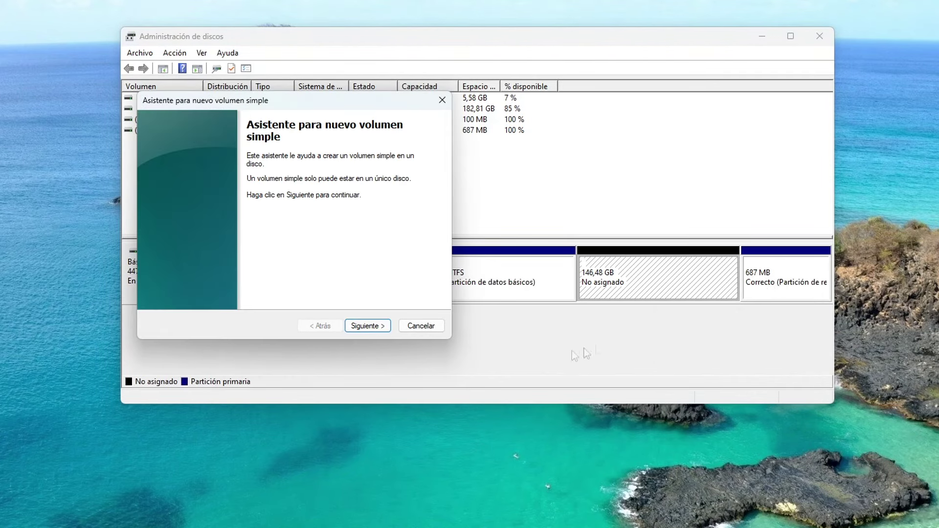
pyautogui.click(370, 327)
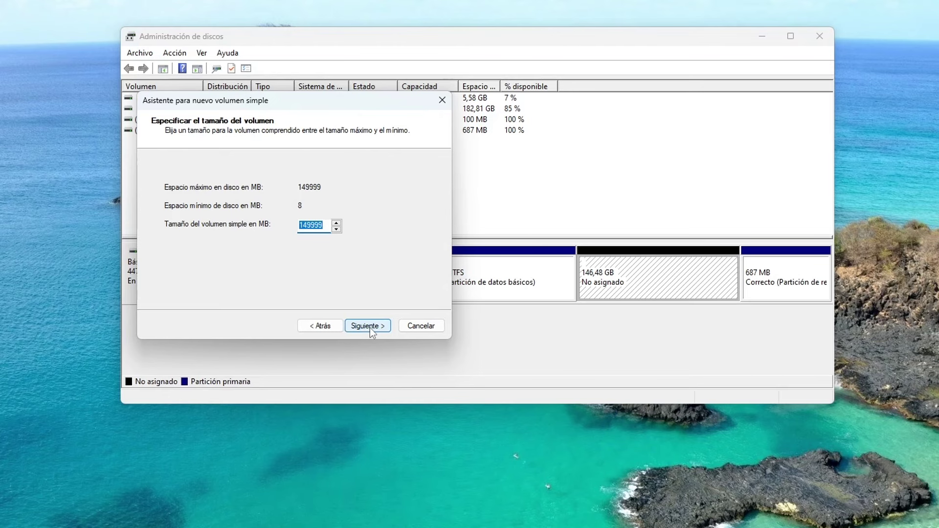
pyautogui.click(370, 327)
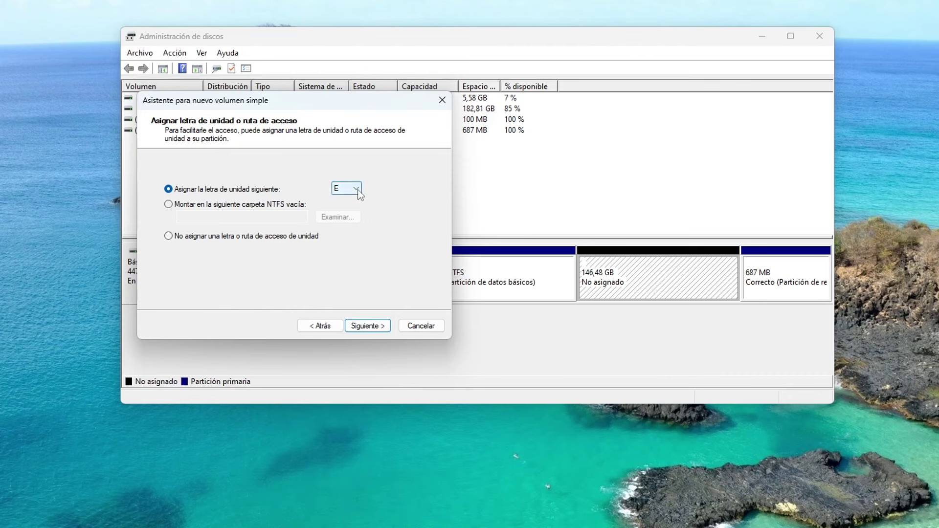
pyautogui.click(355, 189)
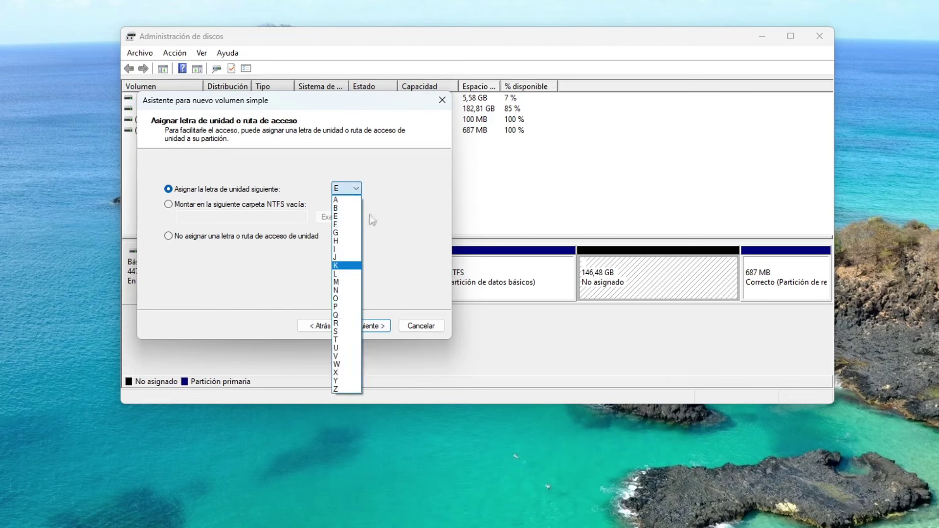
pyautogui.click(386, 212)
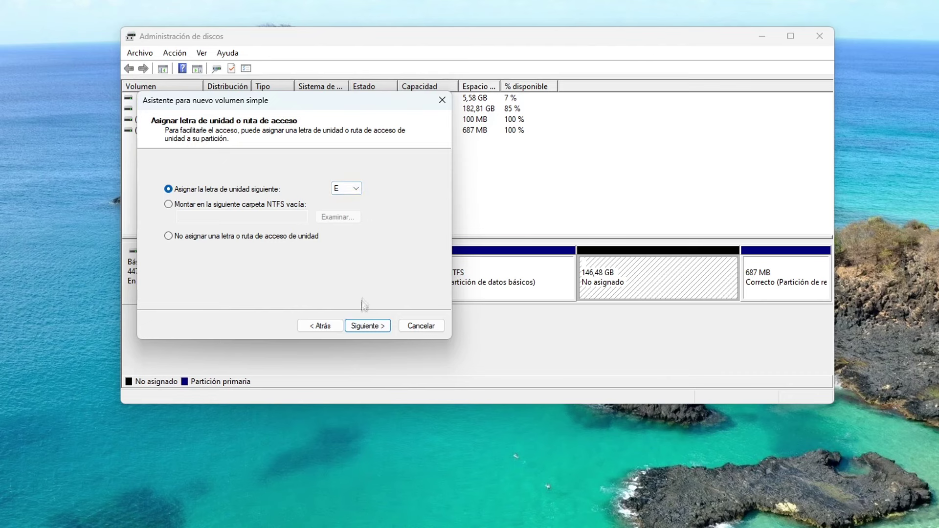
pyautogui.click(378, 329)
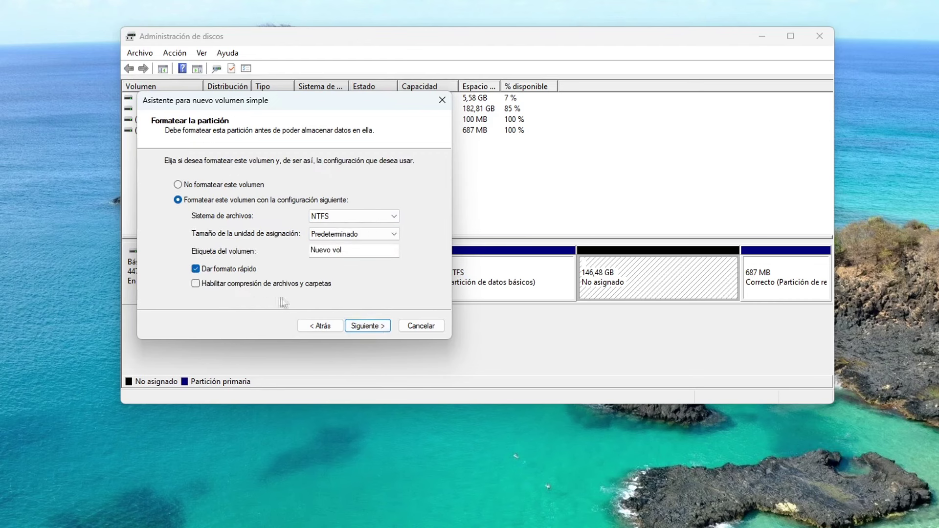
pyautogui.click(353, 329)
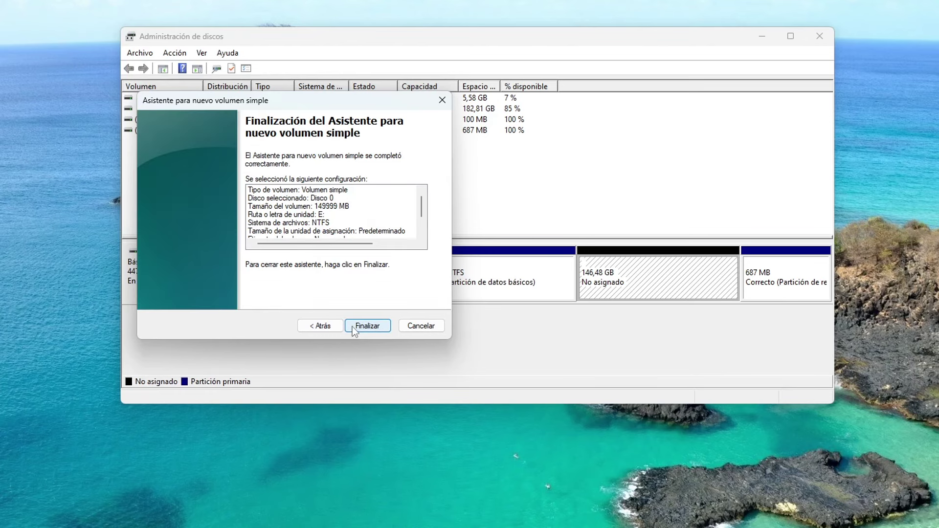
pyautogui.click(386, 327)
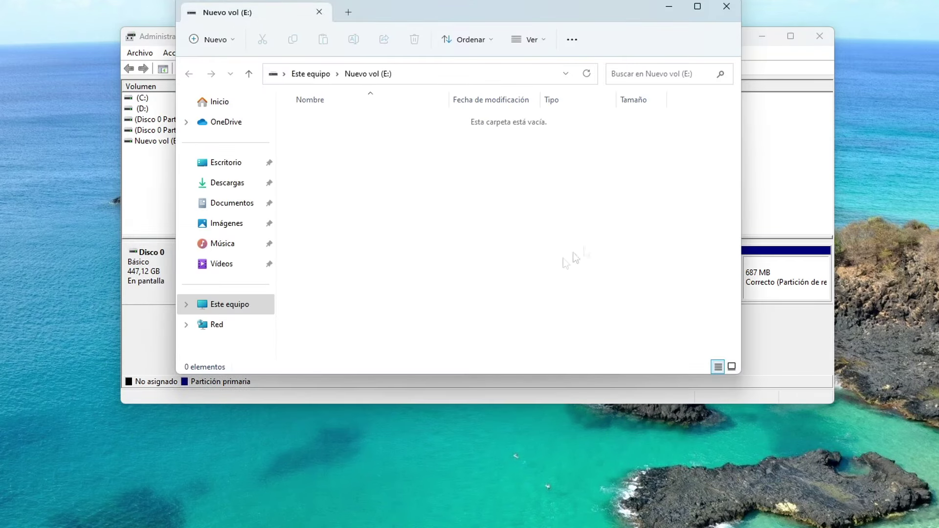
pyautogui.click(725, 7)
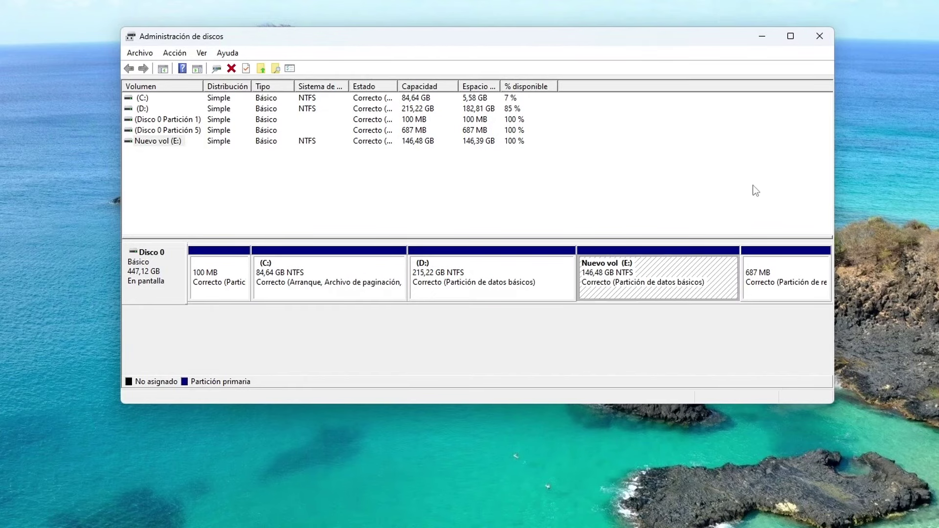
pyautogui.click(820, 38)
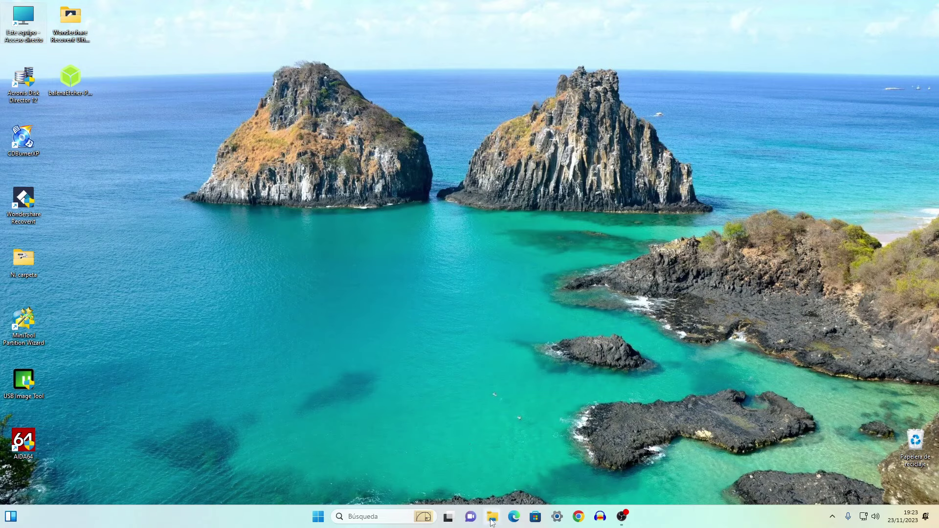
# Open drives D: and E: in two separate File Explorer windows arranged side by side
pyautogui.click(492, 518)
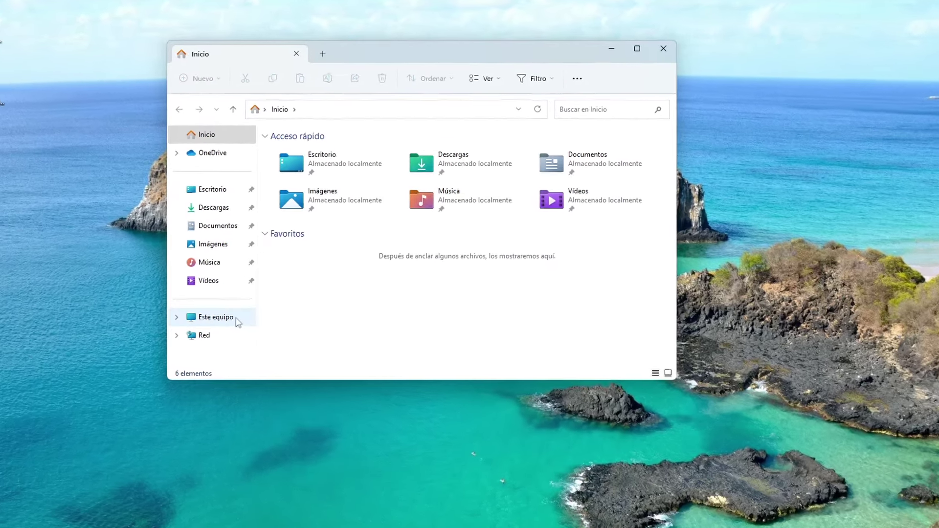
pyautogui.click(283, 276)
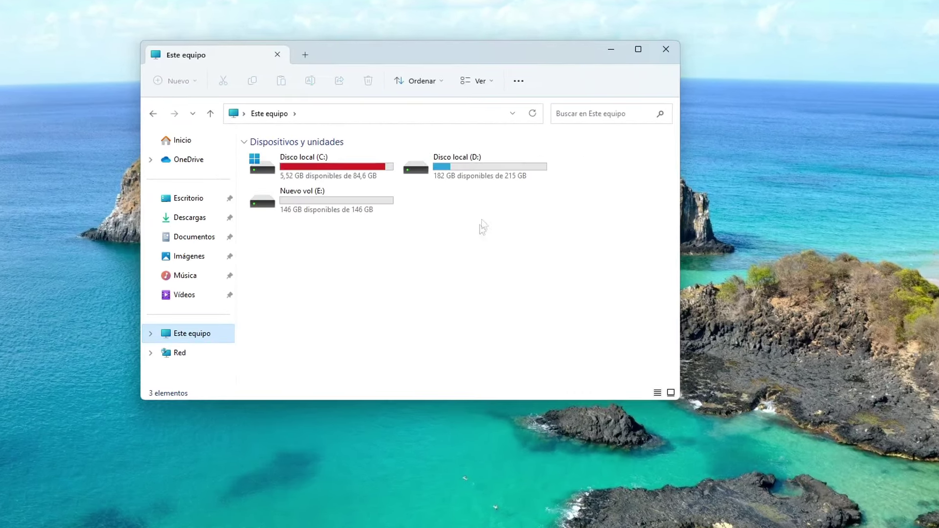
pyautogui.click(480, 168)
pyautogui.rightClick(480, 168)
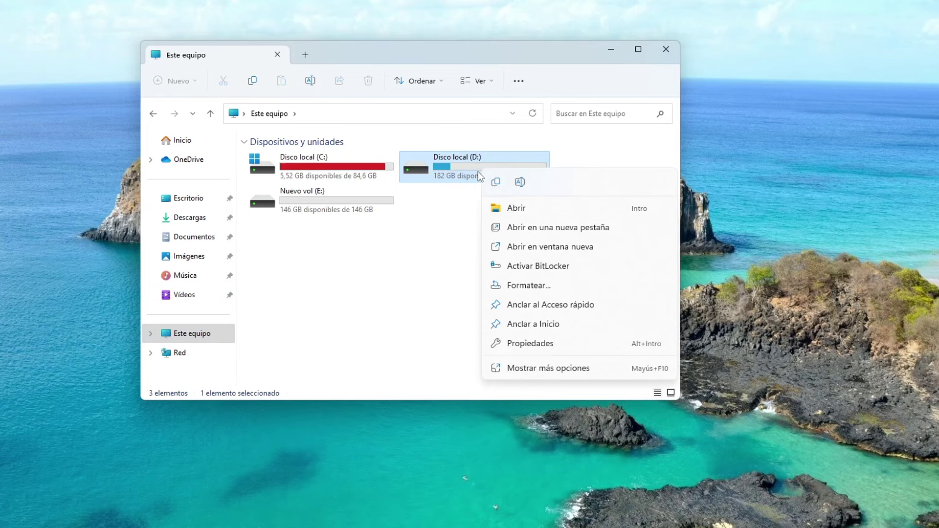
pyautogui.click(609, 245)
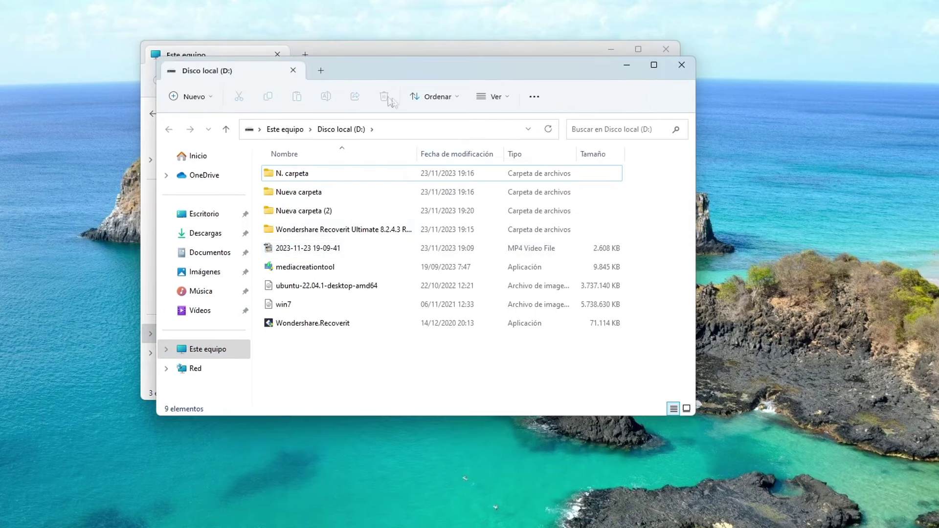
pyautogui.moveTo(351, 72); pyautogui.dragTo(753, 72)
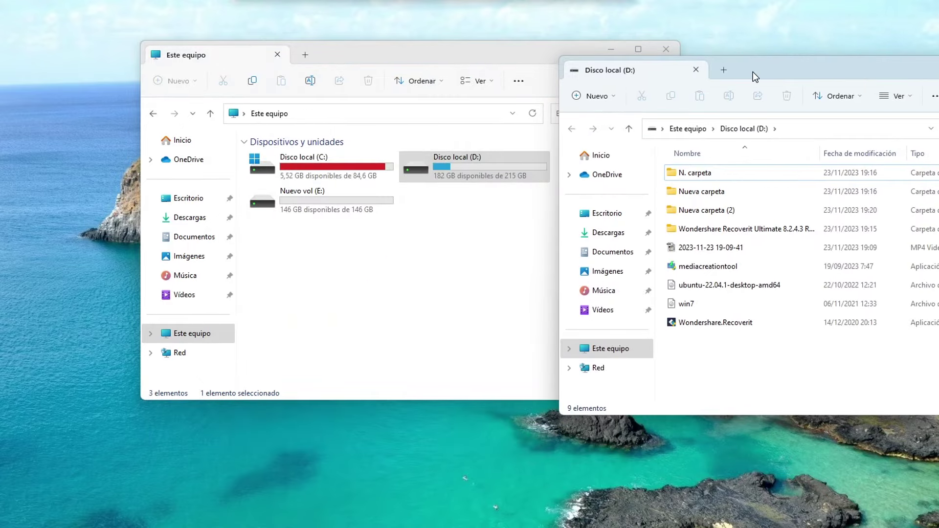
pyautogui.doubleClick(366, 209)
pyautogui.moveTo(504, 55); pyautogui.dragTo(371, 79)
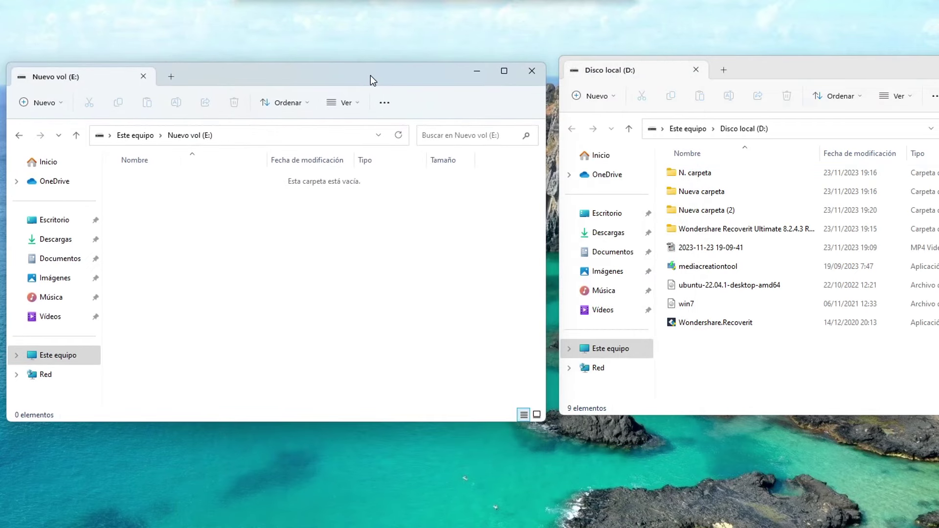
# Copy all files and folders from drive D: to the new volume E:
pyautogui.moveTo(661, 173); pyautogui.dragTo(739, 333)
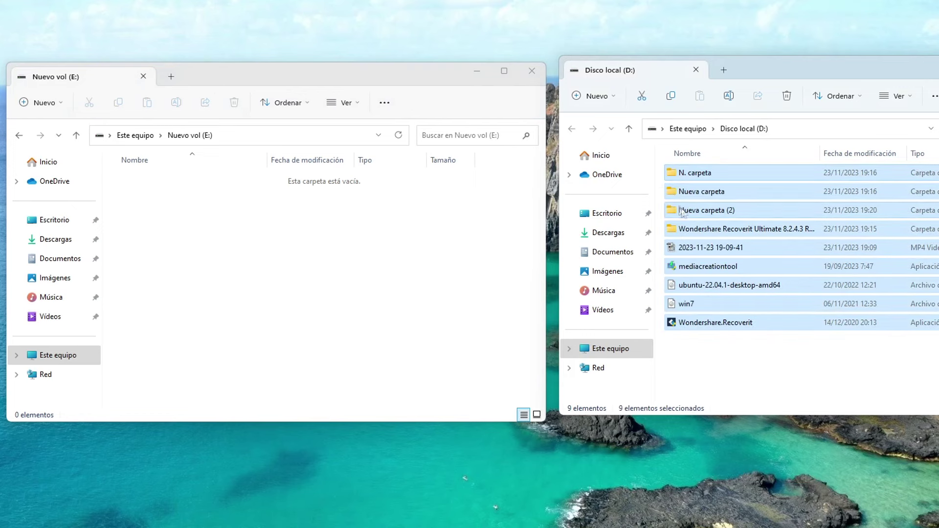
pyautogui.moveTo(673, 175); pyautogui.dragTo(196, 233)
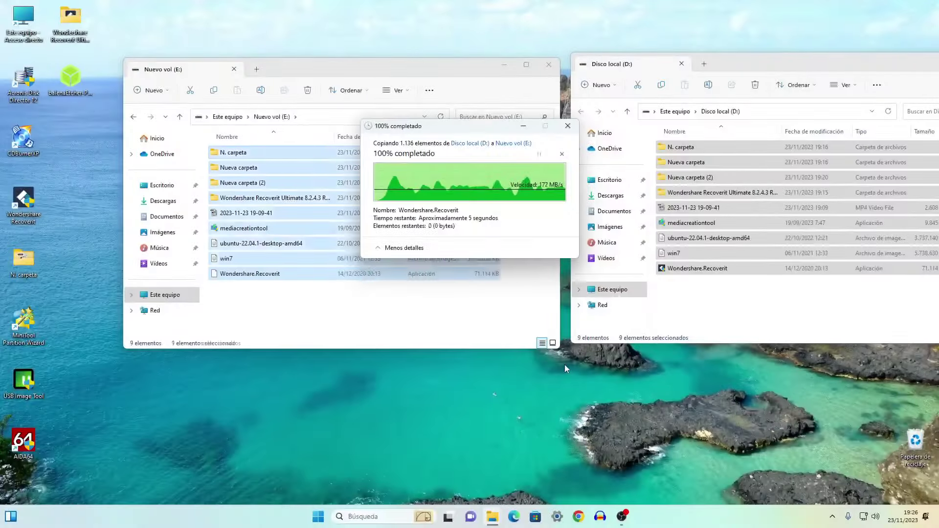
# Clear the file selections and close the File Explorer windows for volume E: and drive D:
pyautogui.click(518, 268)
pyautogui.click(685, 289)
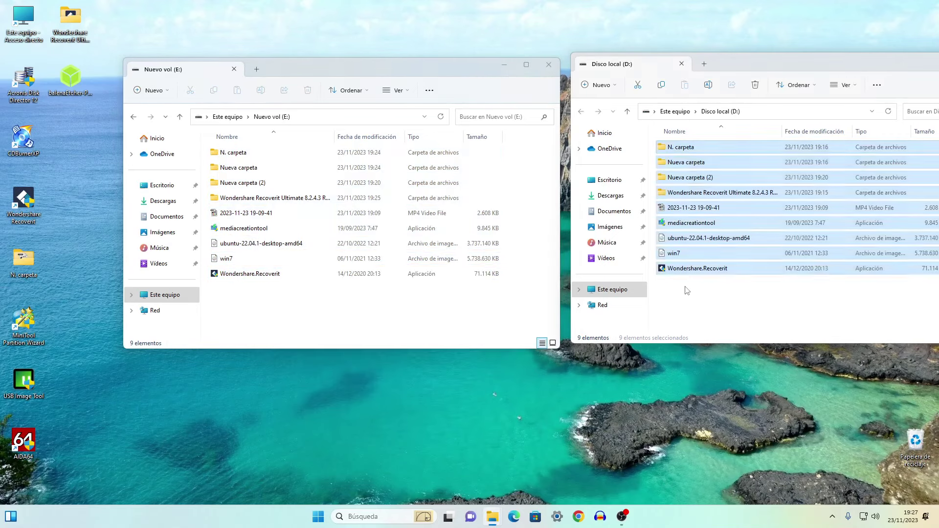
pyautogui.click(548, 65)
pyautogui.moveTo(731, 68); pyautogui.dragTo(445, 84)
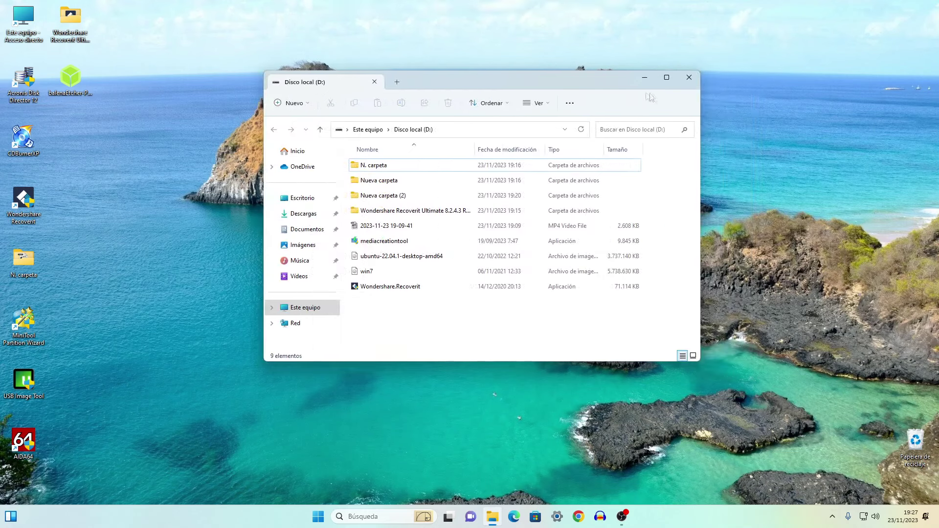
pyautogui.click(690, 75)
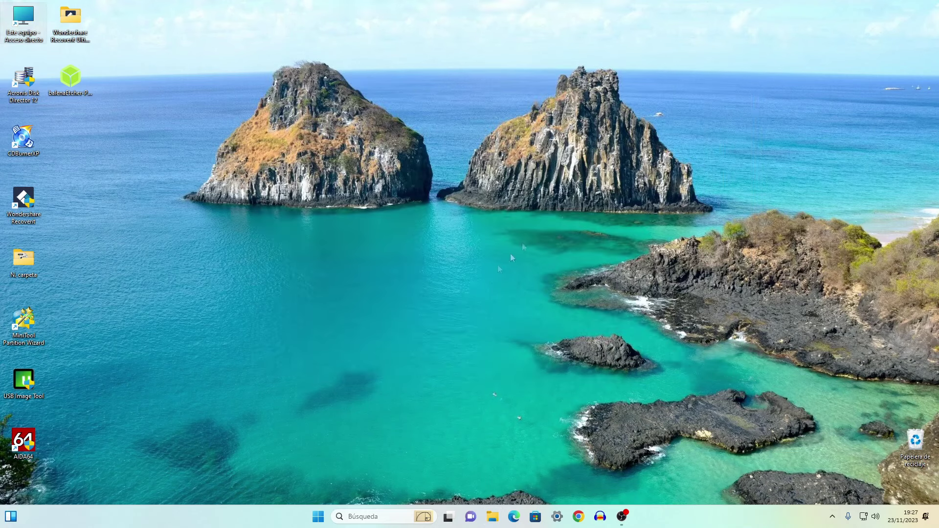
# Open Disk Management in a widened window and delete volume D:, accepting the loss of its data
pyautogui.rightClick(318, 516)
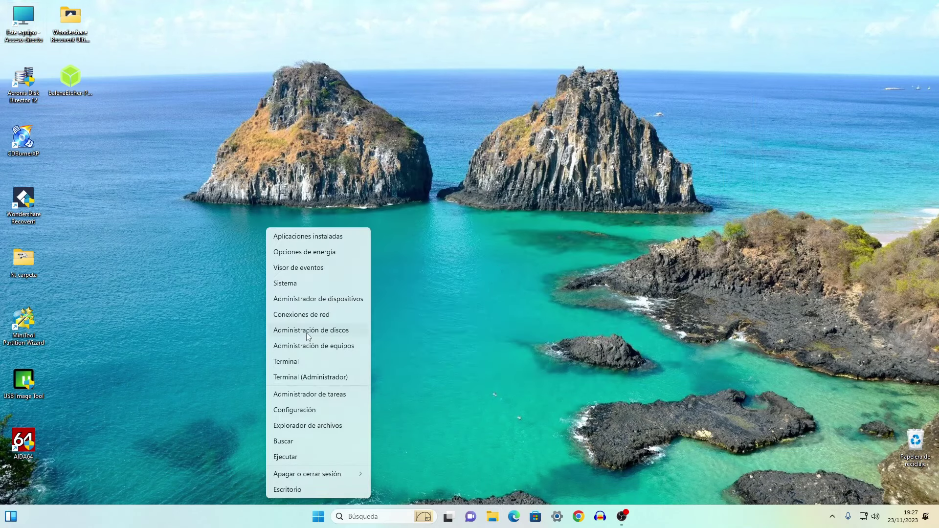
pyautogui.click(366, 331)
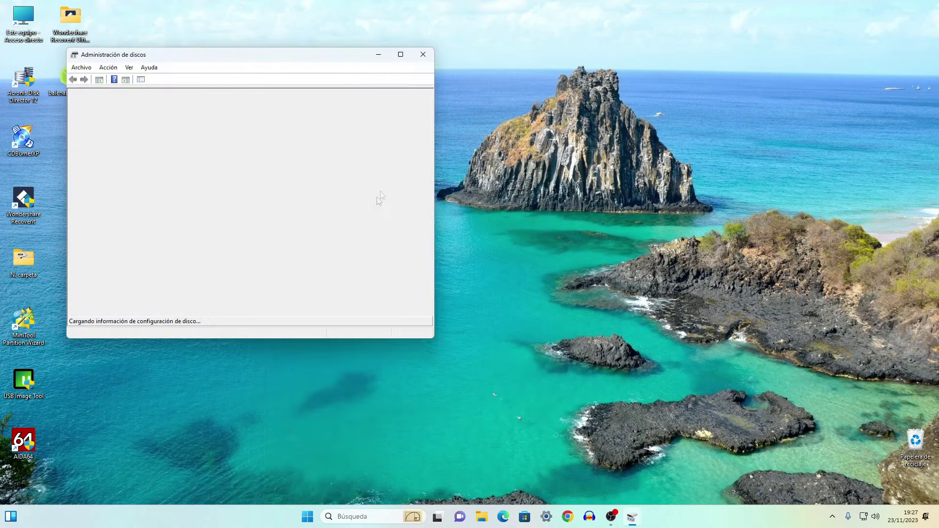
pyautogui.moveTo(434, 158); pyautogui.dragTo(681, 183)
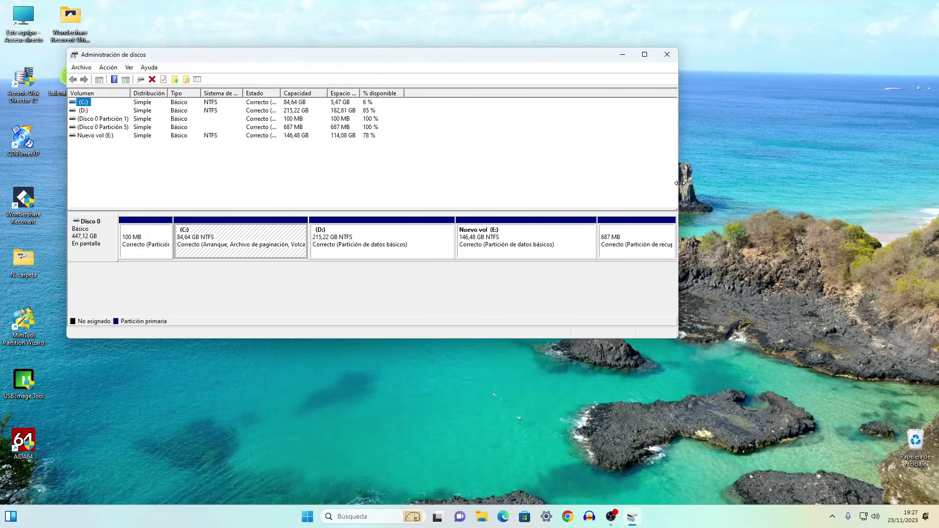
pyautogui.moveTo(351, 64); pyautogui.dragTo(455, 84)
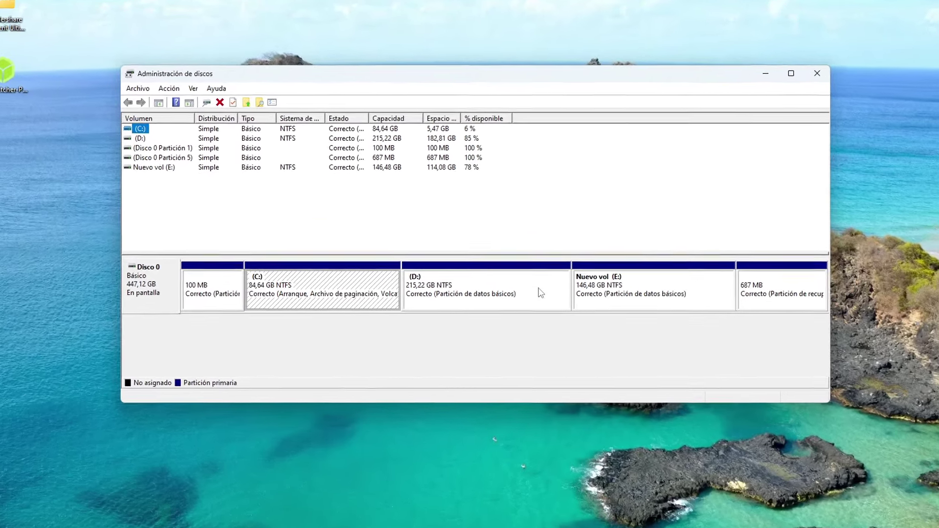
pyautogui.rightClick(541, 293)
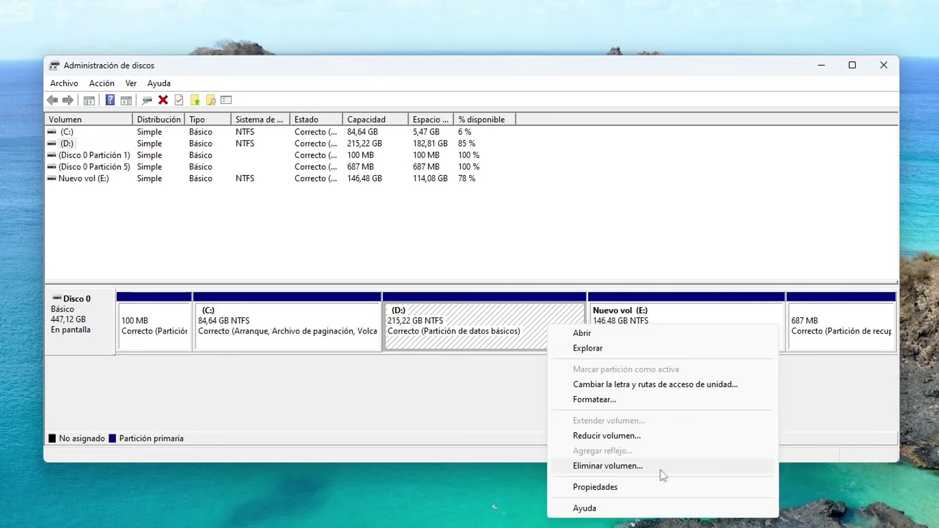
pyautogui.click(676, 469)
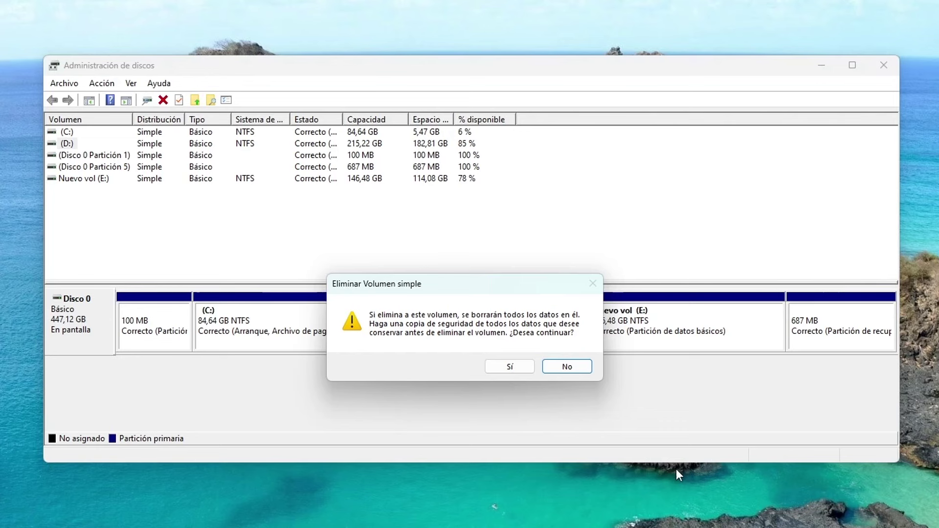
pyautogui.click(524, 370)
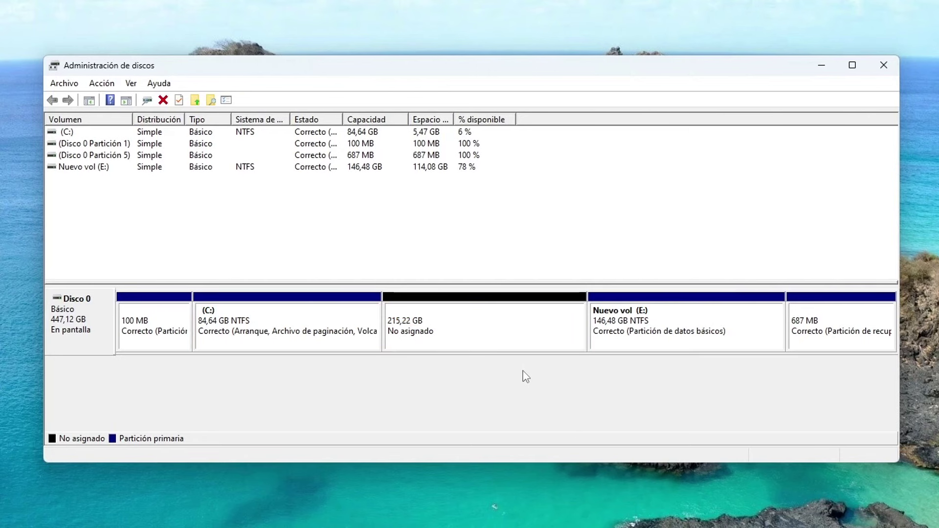
# Extend volume C: with the full 220386 MB of unallocated space on Disk 0 and close Disk Management
pyautogui.rightClick(355, 319)
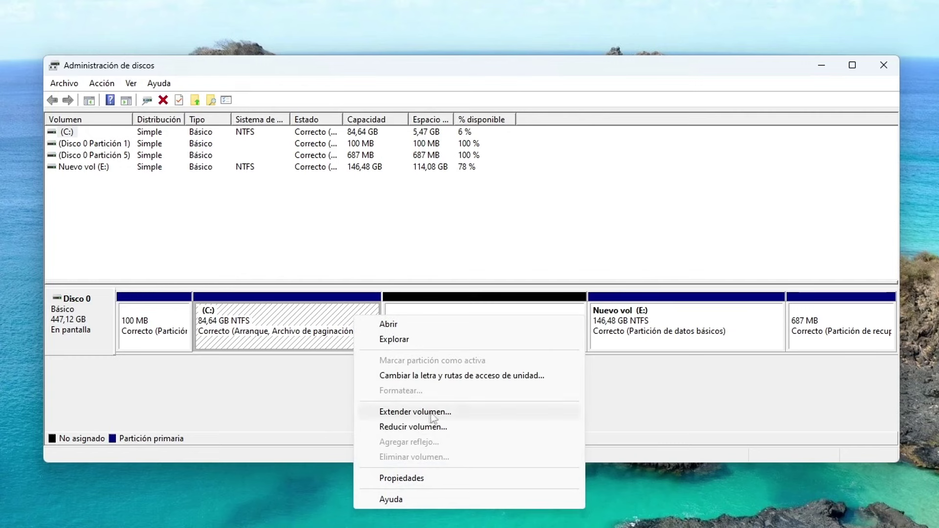
pyautogui.click(490, 419)
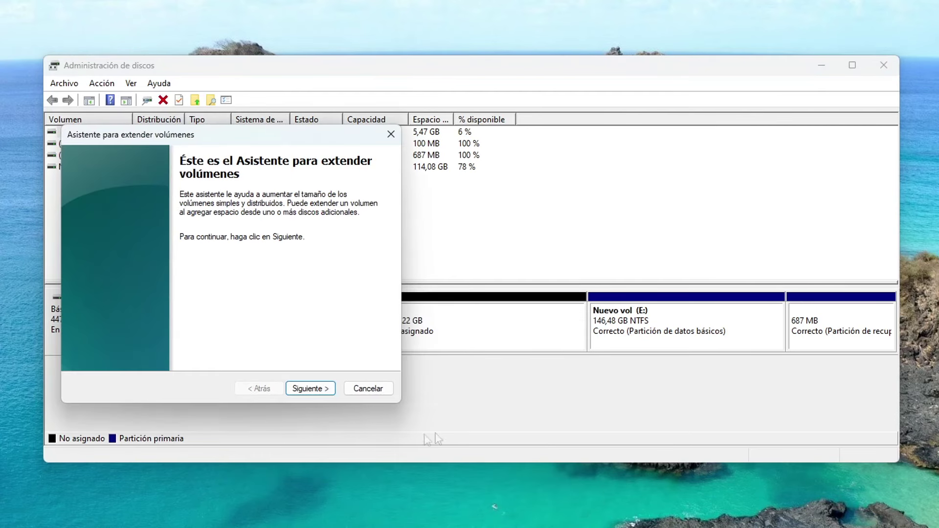
pyautogui.click(319, 391)
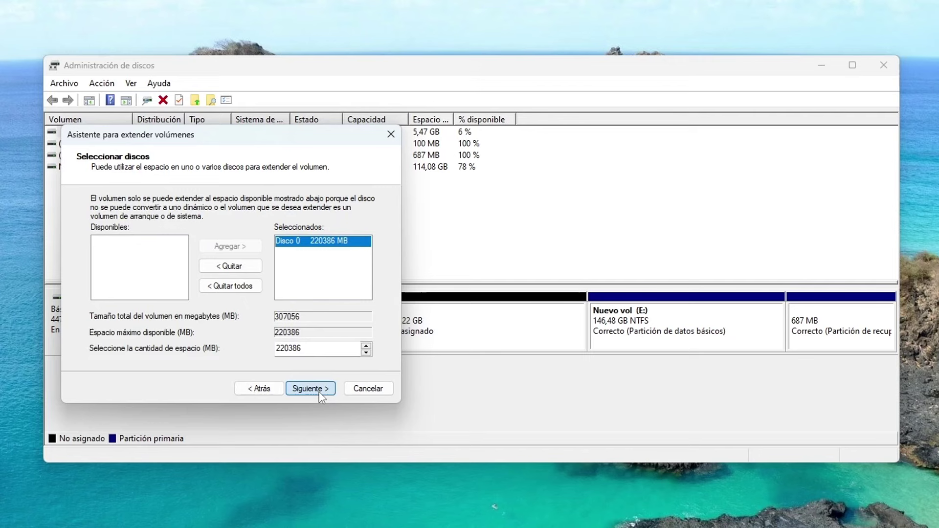
pyautogui.click(319, 390)
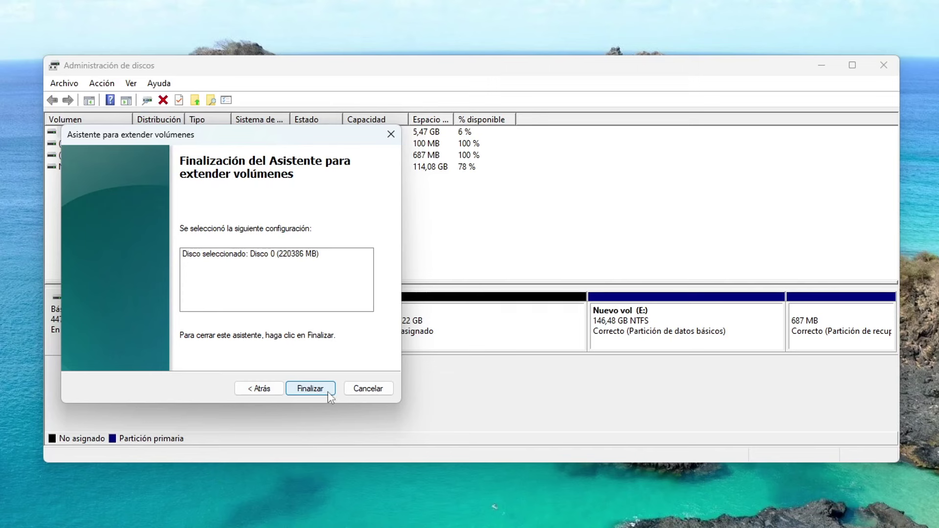
pyautogui.click(328, 392)
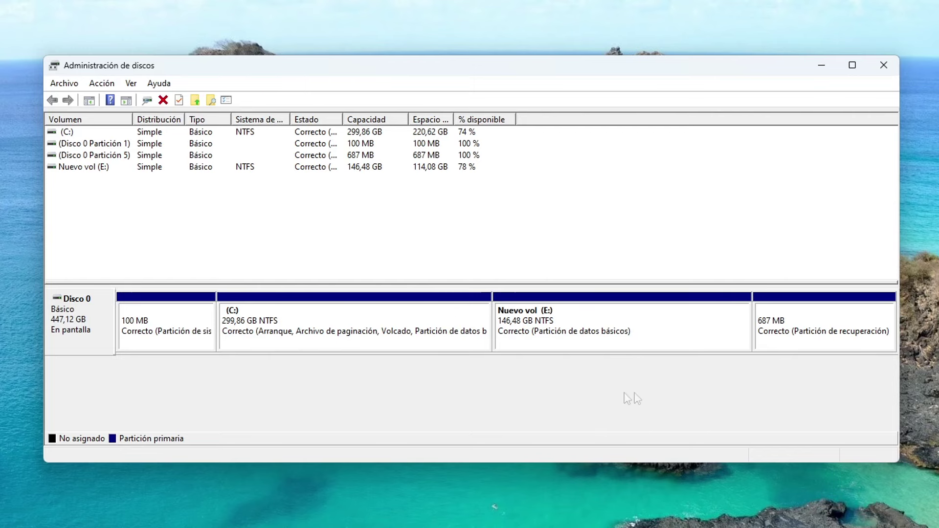
pyautogui.click(887, 71)
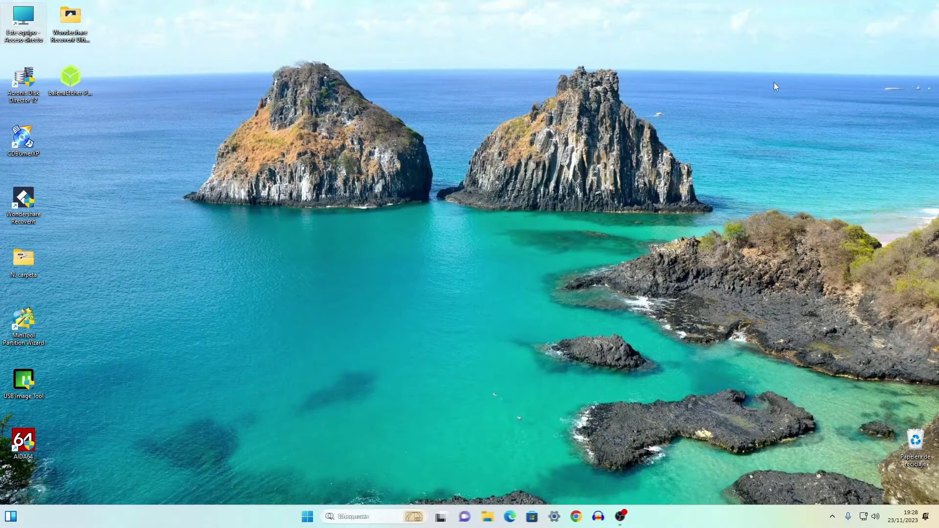
# Check the capacity and free space of the drives under Este equipo in File Explorer, and close the window
pyautogui.click(492, 517)
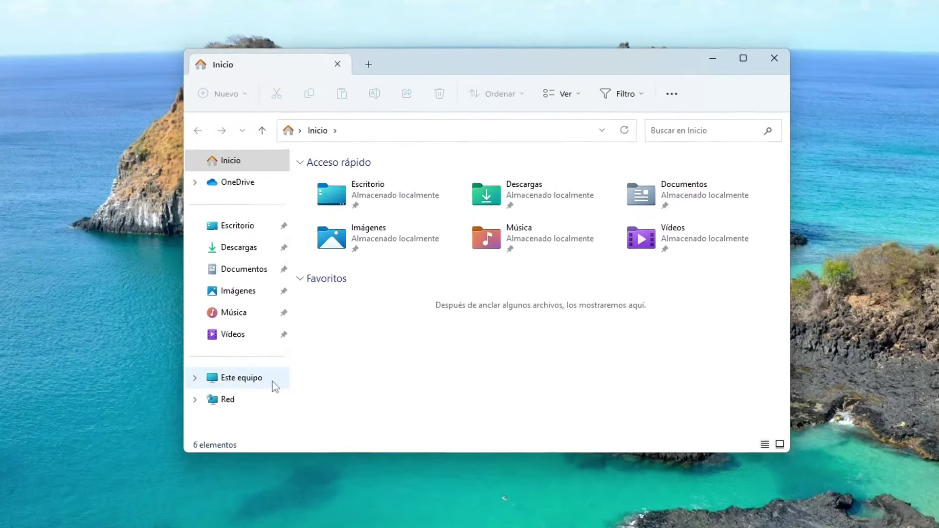
pyautogui.click(306, 337)
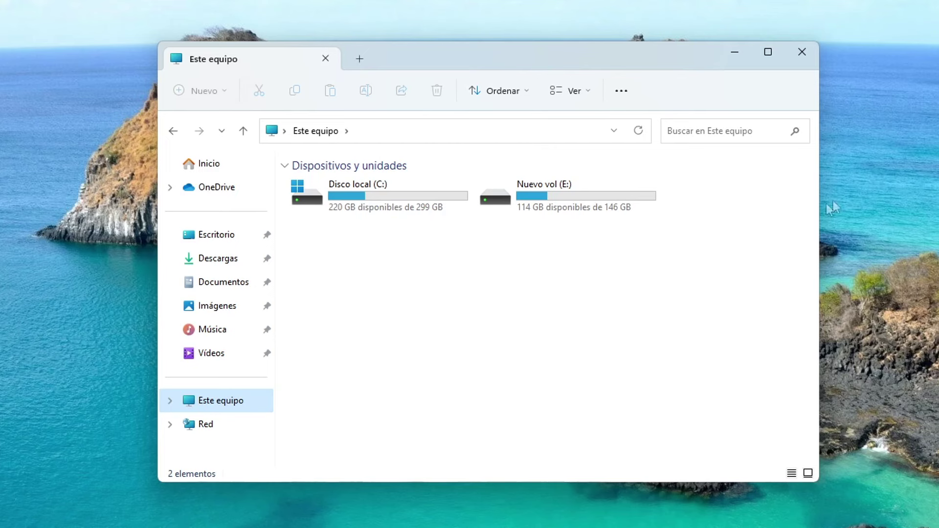
pyautogui.click(802, 51)
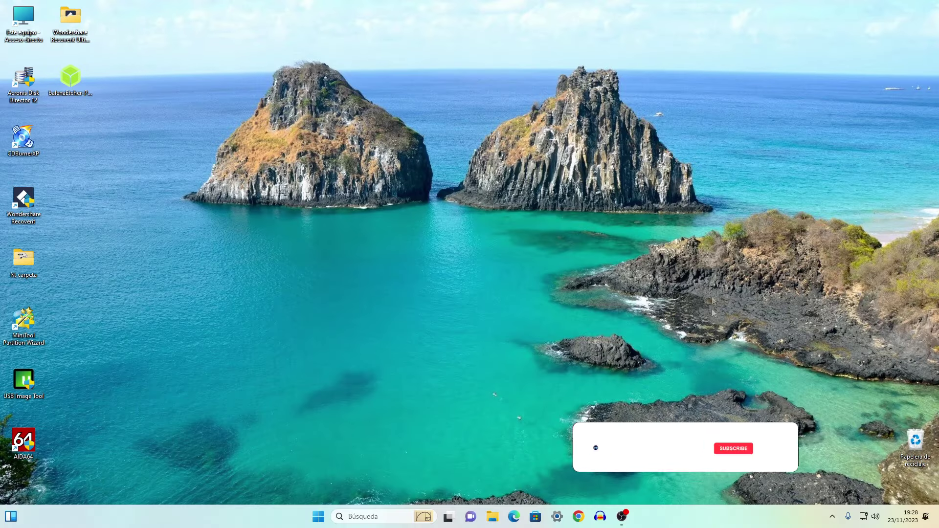